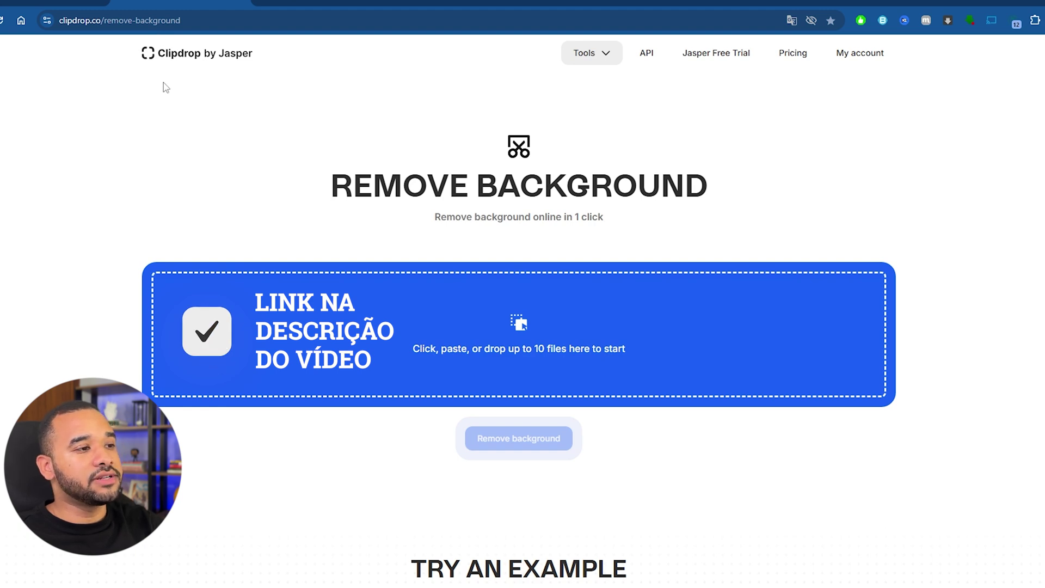
Upload the portrait photo REMOVER FUNDO.jpg to Clipdrop
left_click(494, 332)
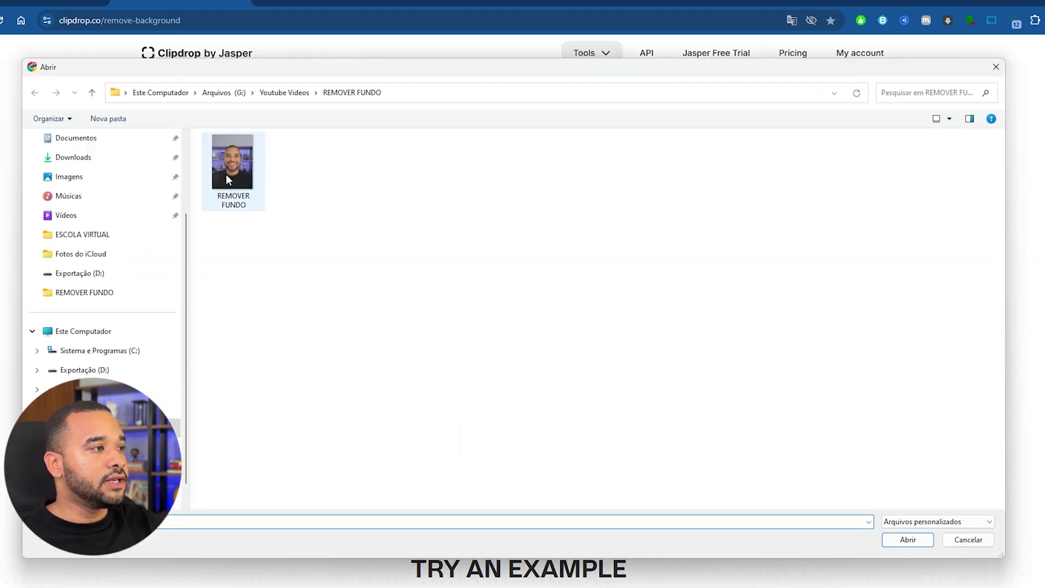
left_click(227, 179)
left_click(903, 540)
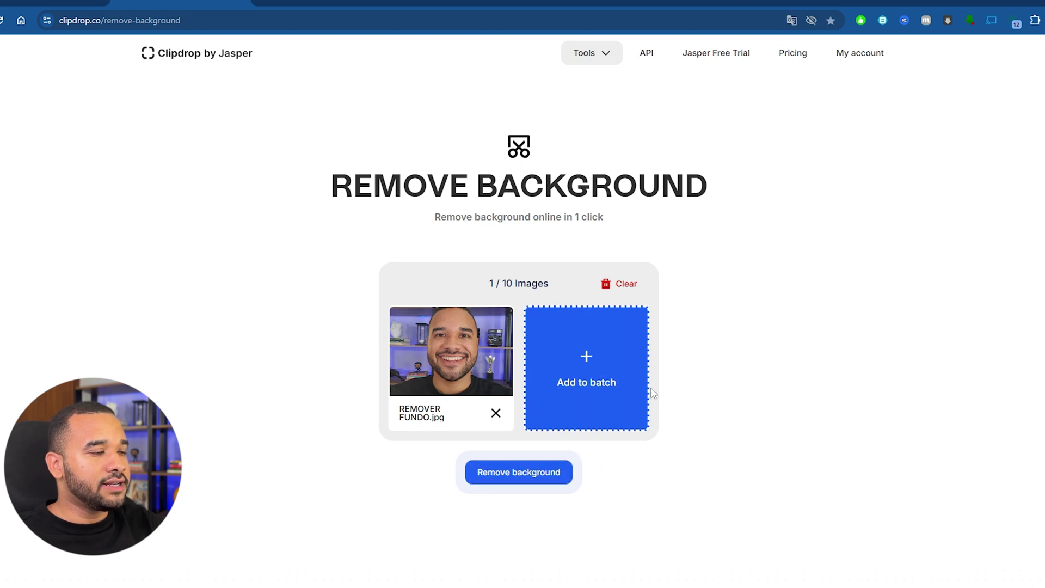
Remove the photo's background using the downscaled SD version and pass the human check
left_click(521, 473)
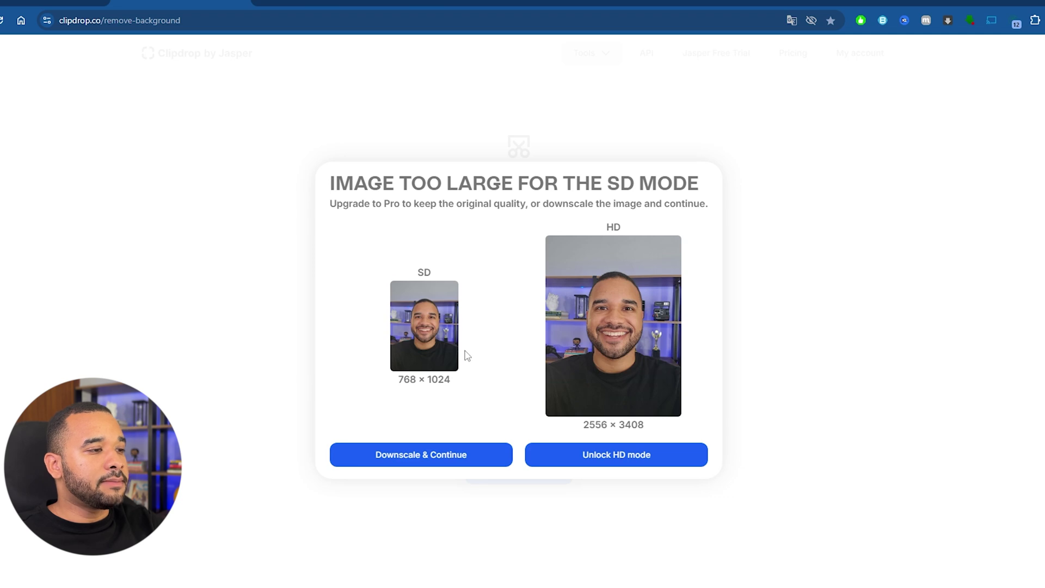
left_click(449, 457)
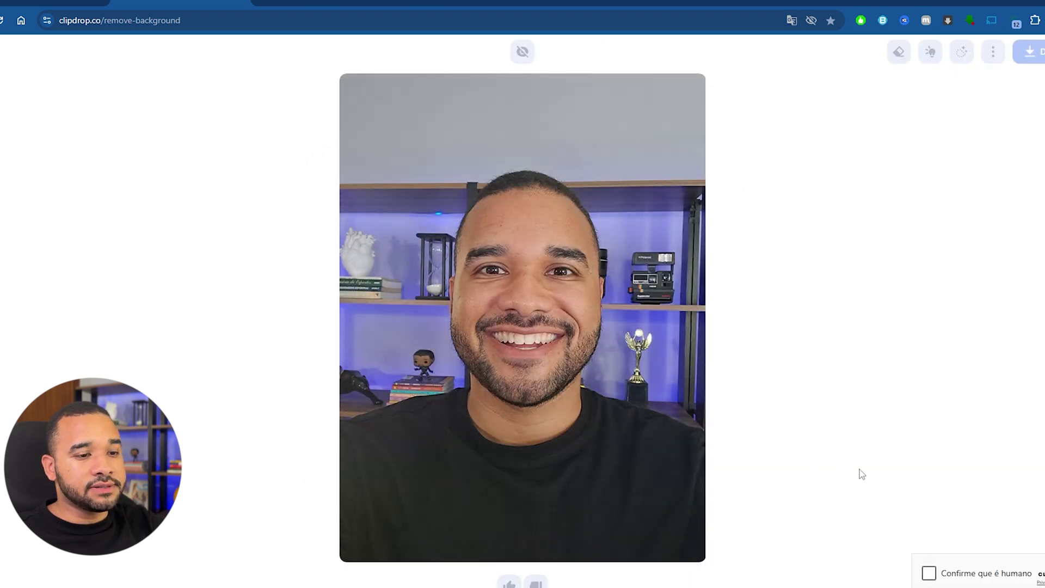
left_click(928, 574)
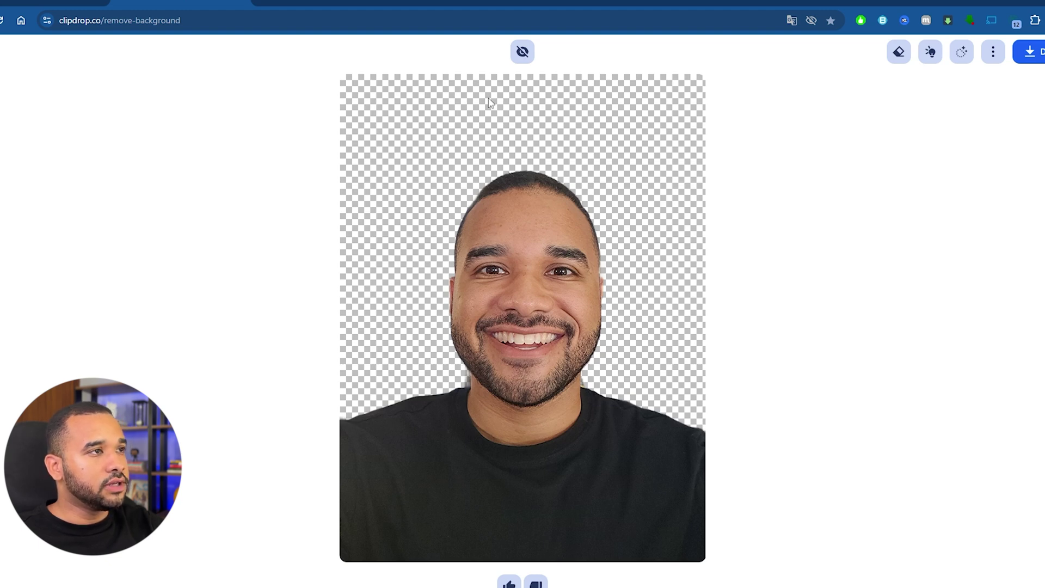
Compare the cutout with the original, then save it as REMOVER FUNDO.png in the REMOVER FUNDO folder
left_click(523, 51)
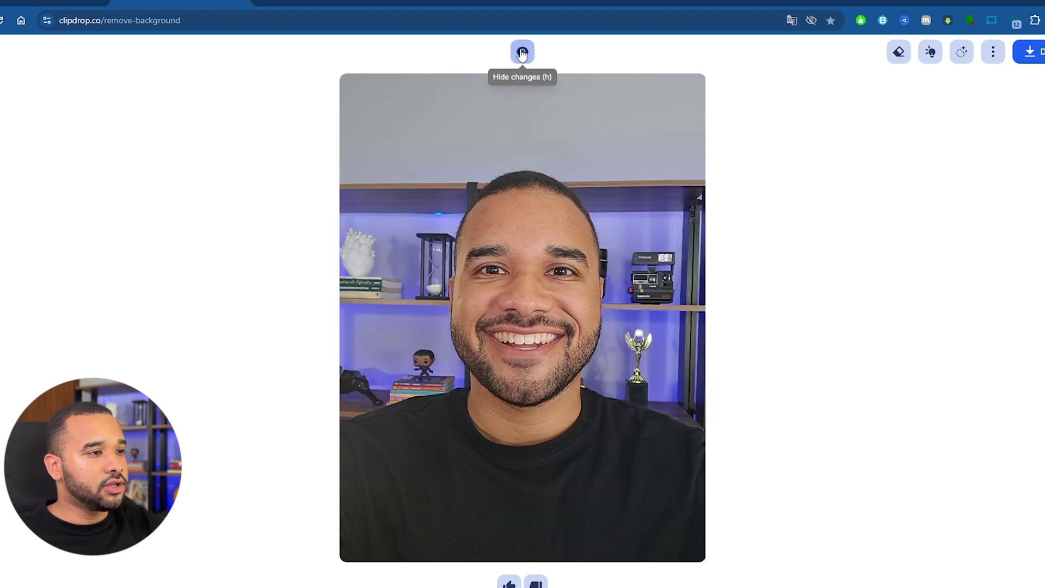
left_click(523, 52)
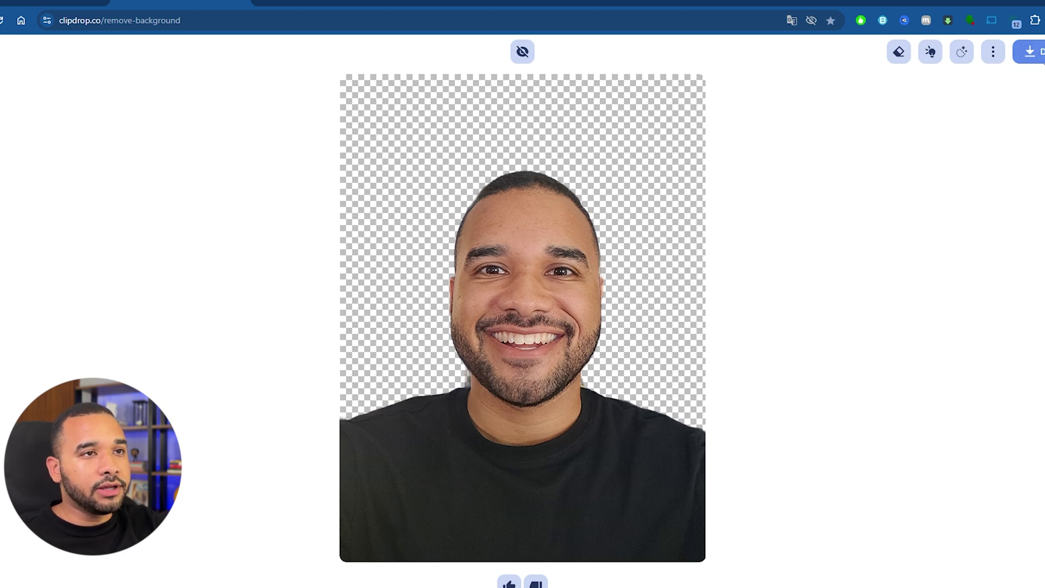
left_click(1040, 55)
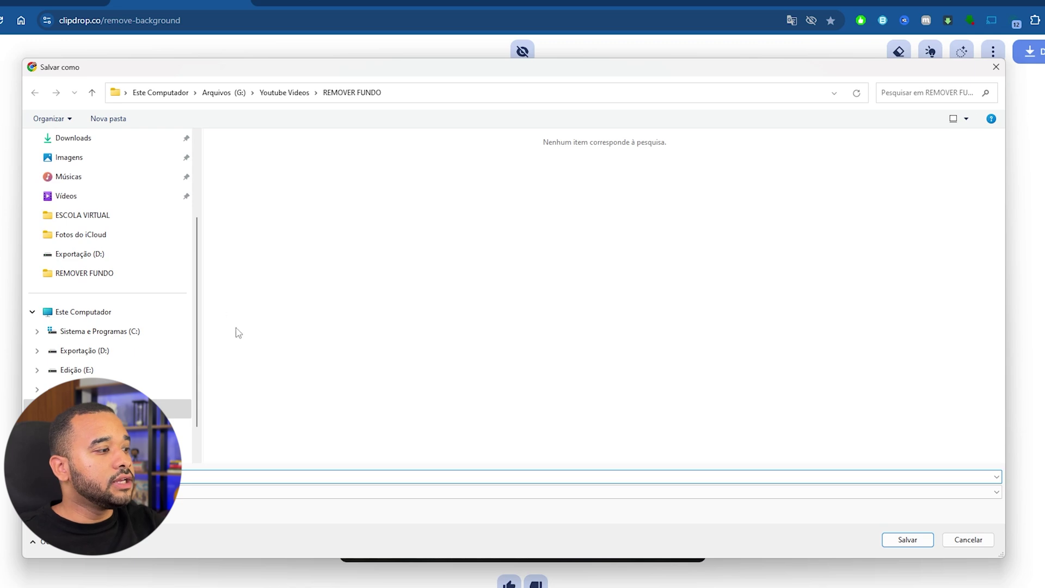
left_click(907, 540)
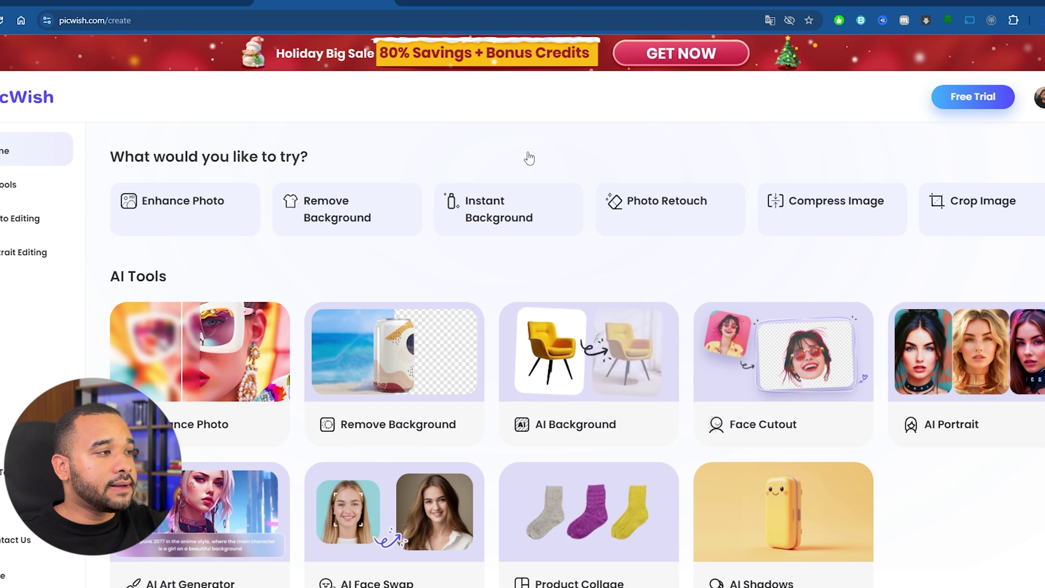
Upload the REMOVER FUNDO portrait to PicWish's Remove Background tool to get a transparent cutout
scroll(528, 161, "down", 1)
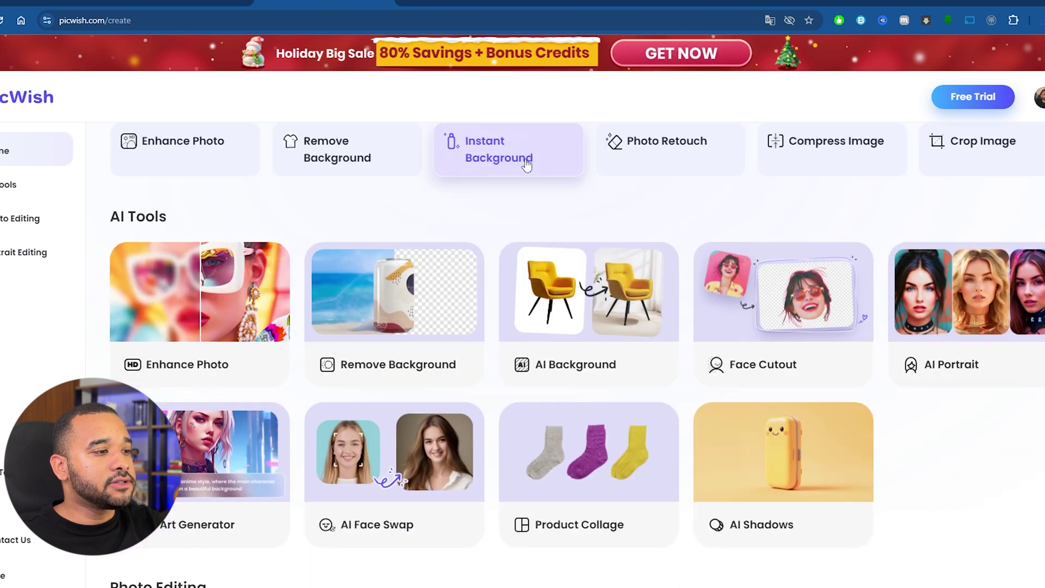
left_click(428, 330)
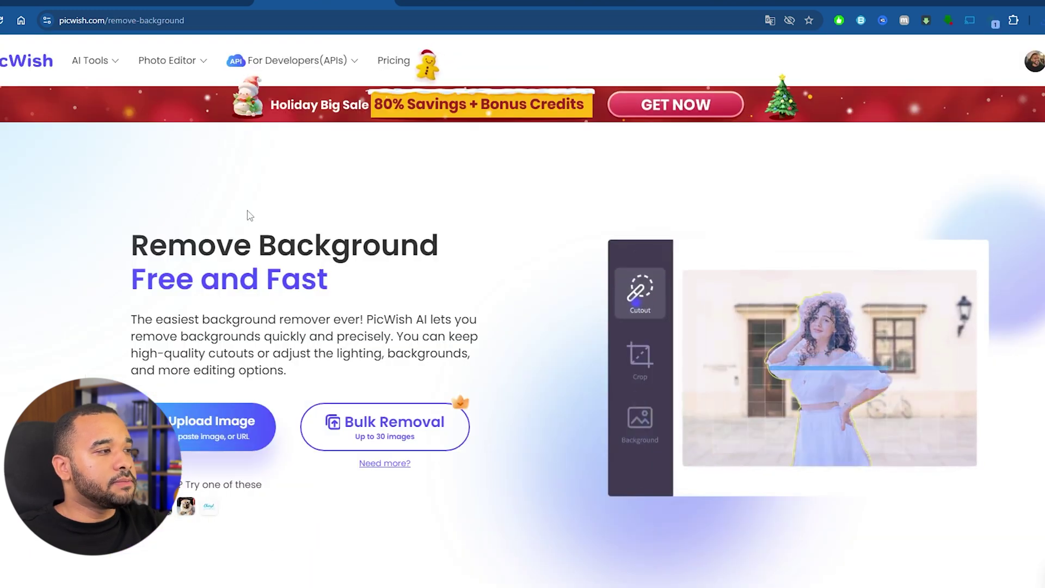
left_click(214, 422)
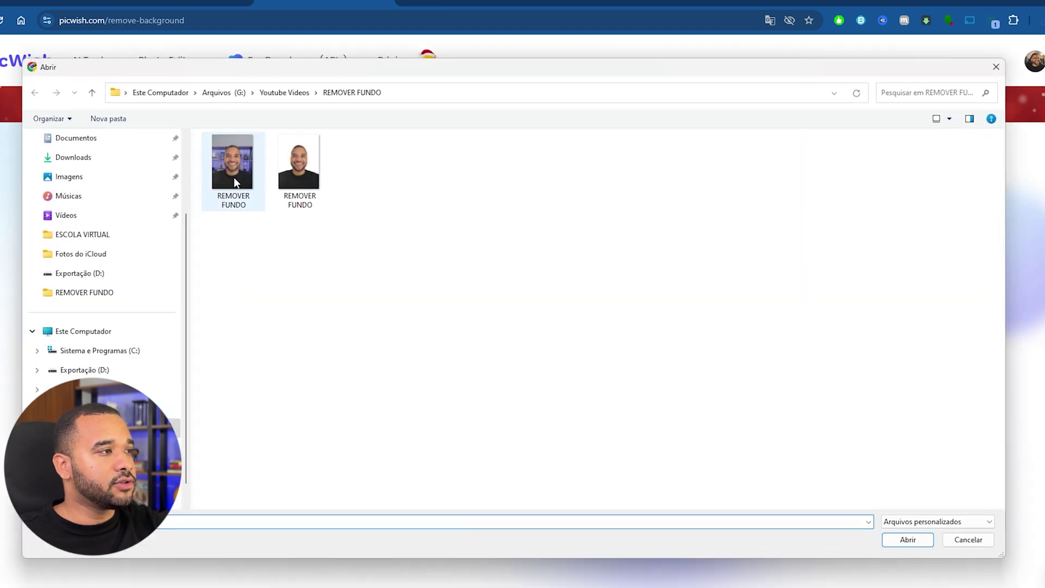
left_click(235, 181)
left_click(911, 539)
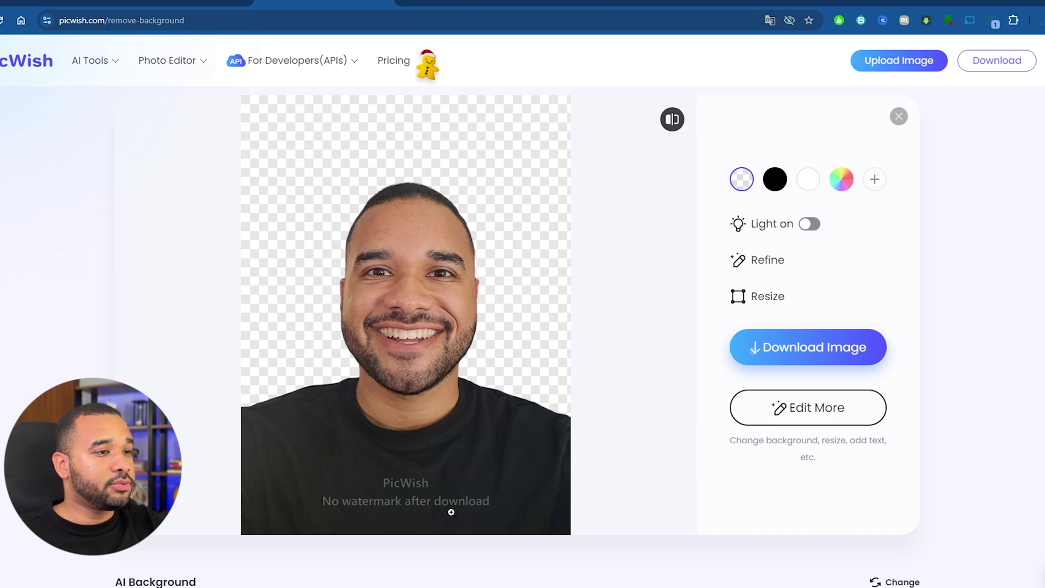
Try black and purple #985BFC backgrounds, settle on white, and download the free 1500 × 2000 px image
left_click(808, 181)
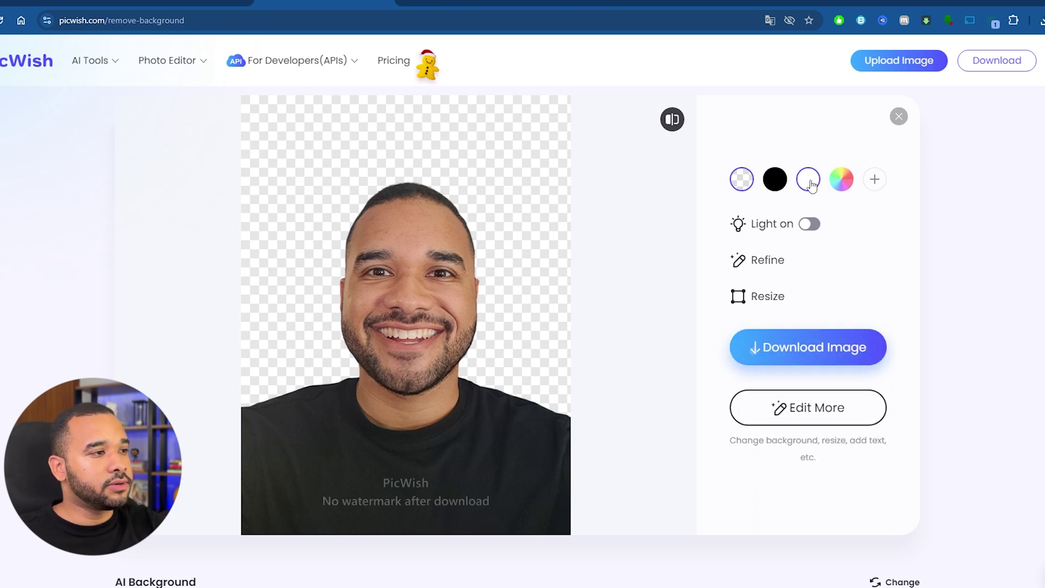
left_click(741, 181)
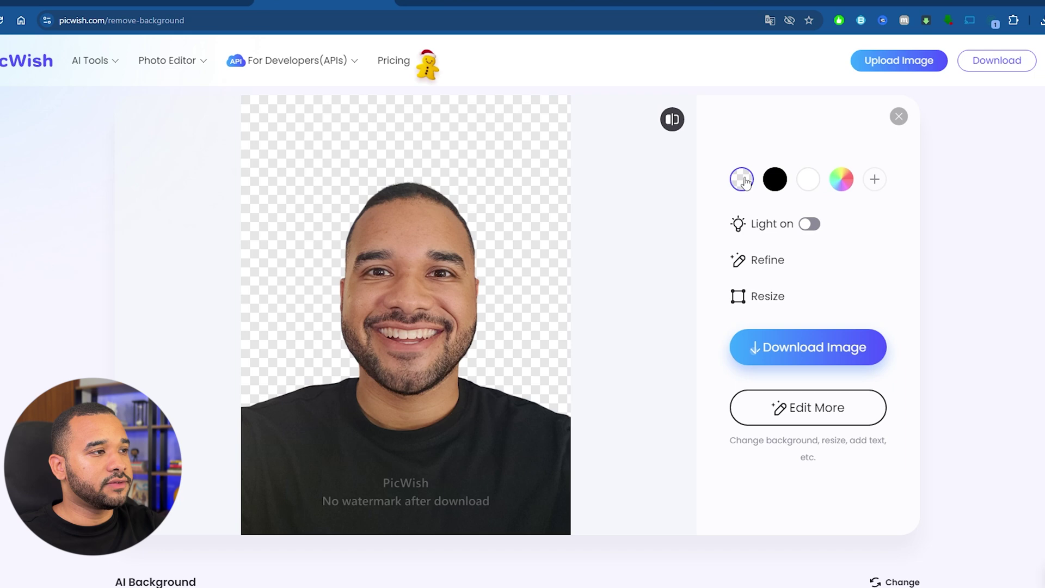
left_click(775, 181)
left_click(841, 180)
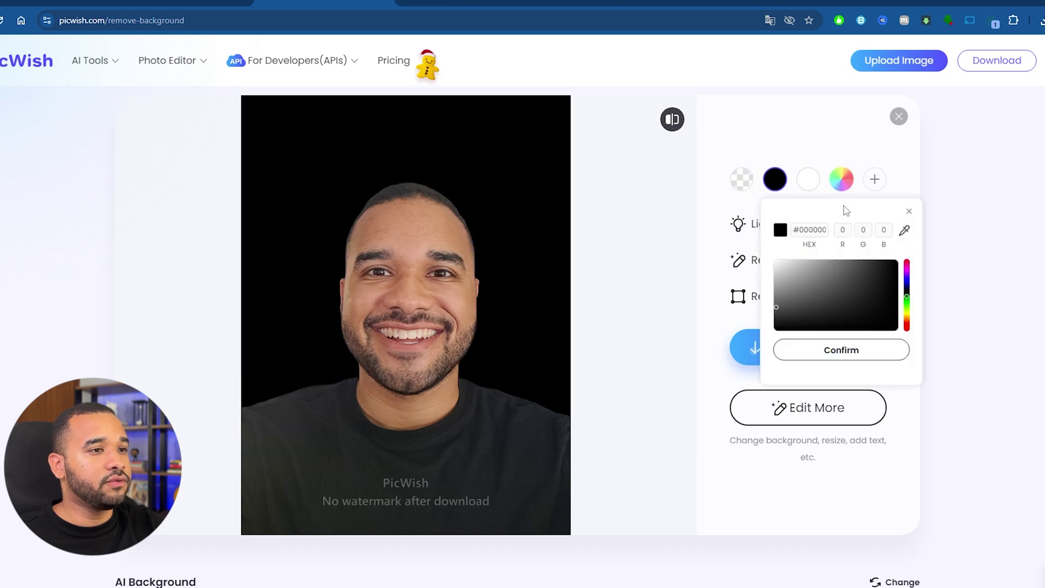
left_click(905, 281)
left_click_drag(884, 279, 891, 265)
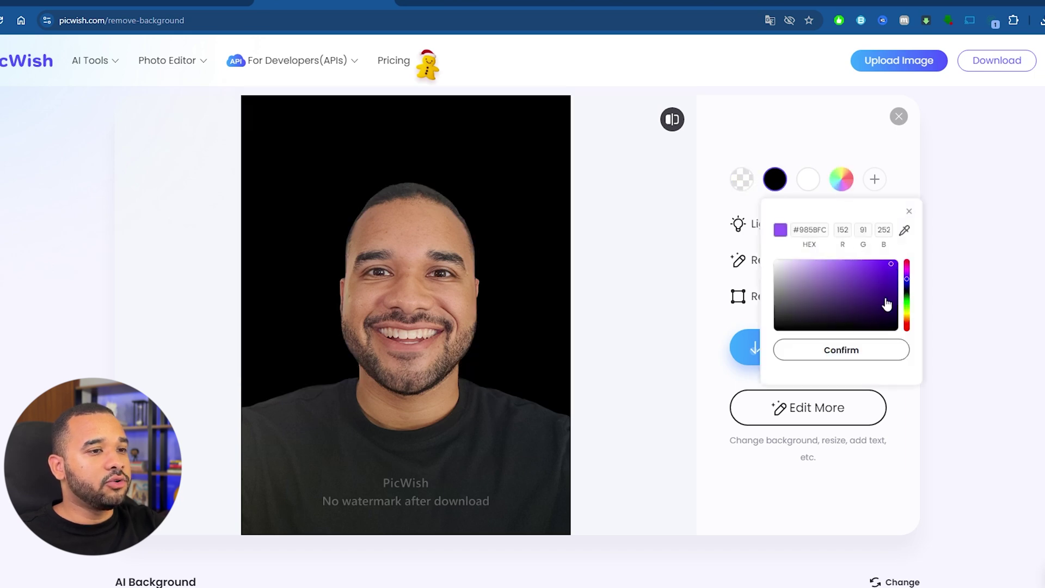
left_click(866, 348)
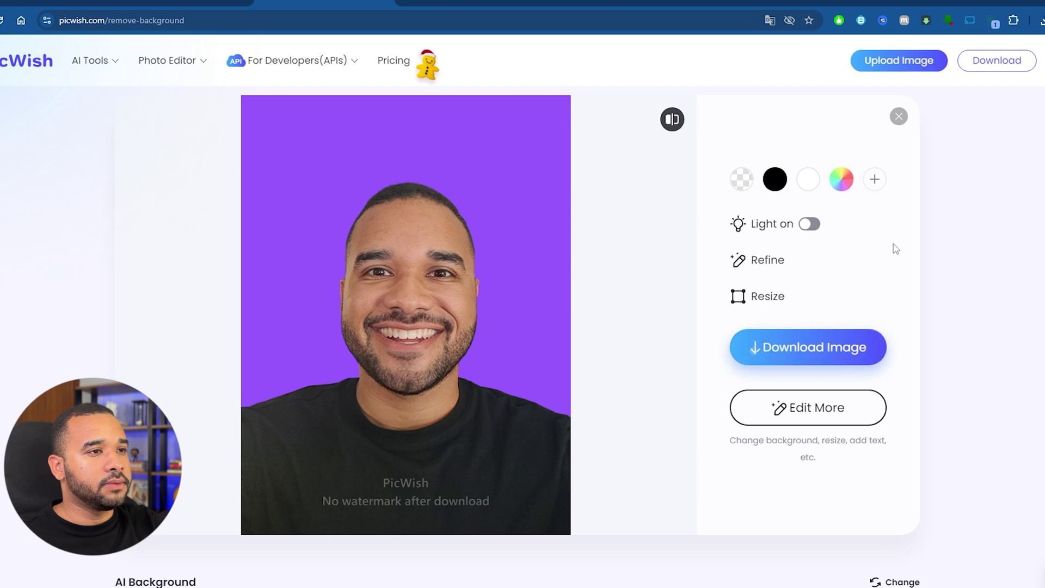
left_click(809, 185)
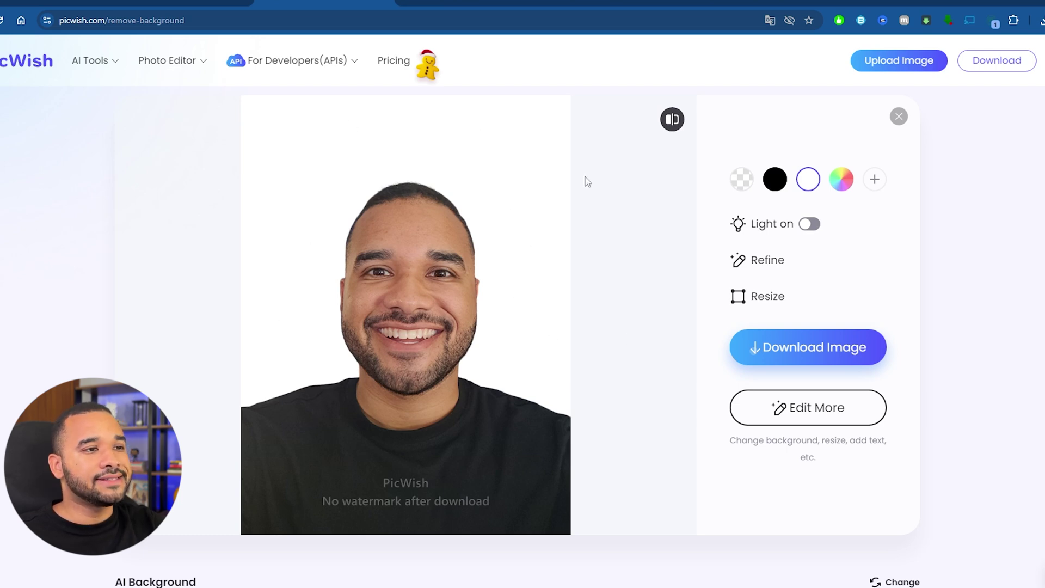
mouse_move(807, 347)
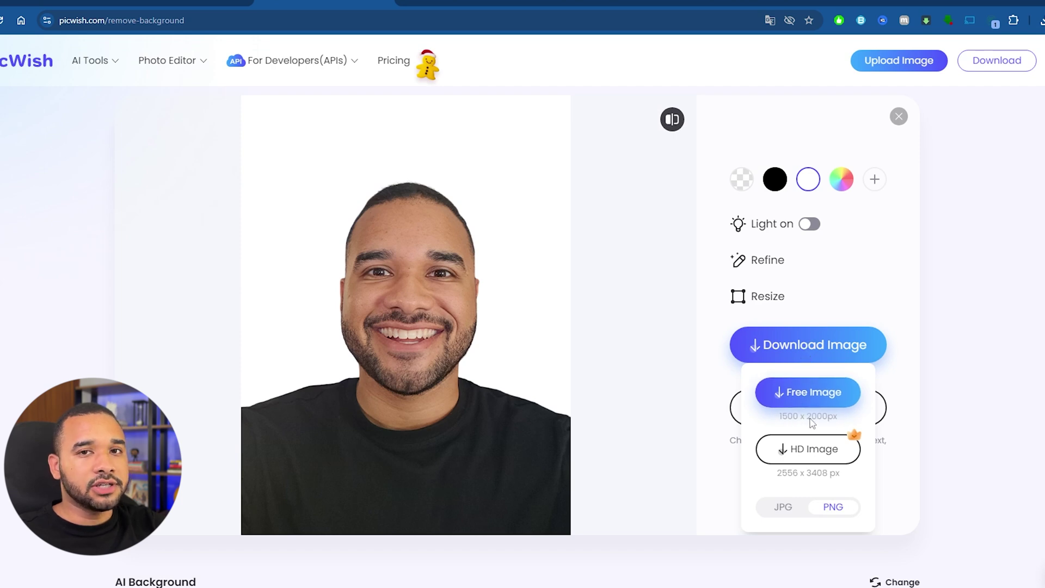
left_click(815, 389)
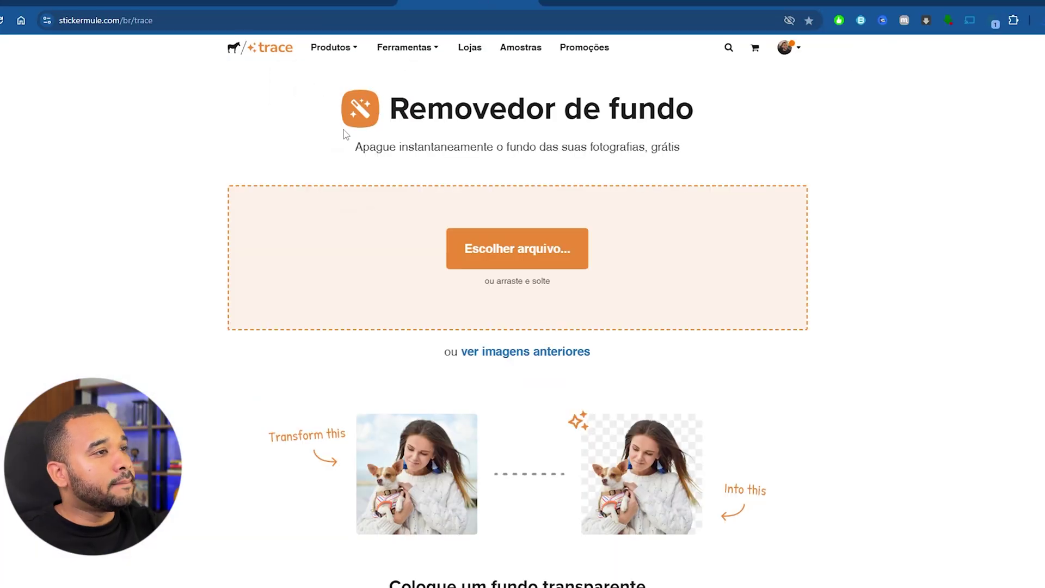
Upload REMOVER FUNDO to Sticker Mule Trace and check the cutout's 2556 × 3408 px size
left_click(521, 255)
left_click(305, 172)
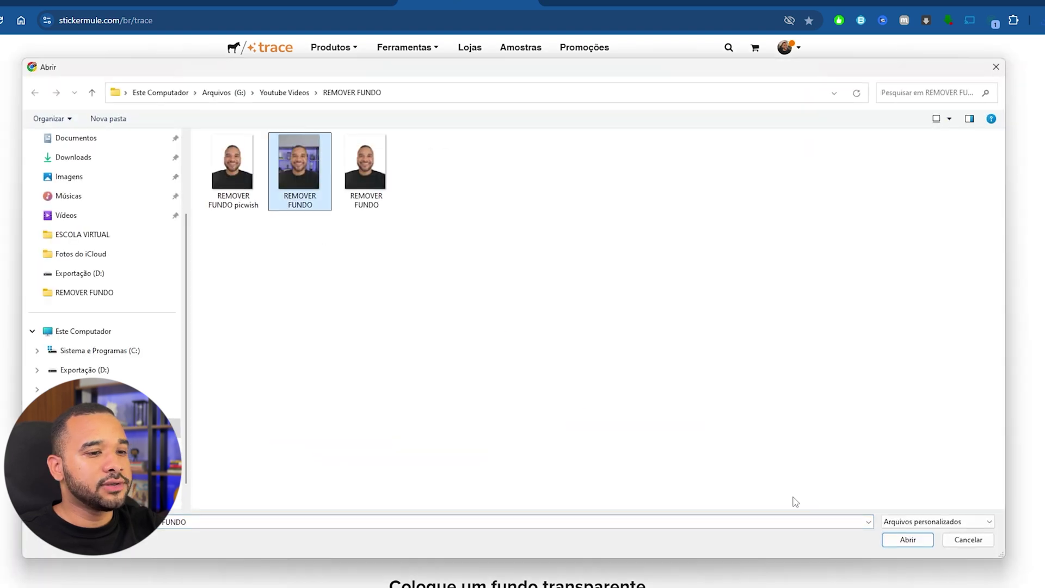
left_click(924, 541)
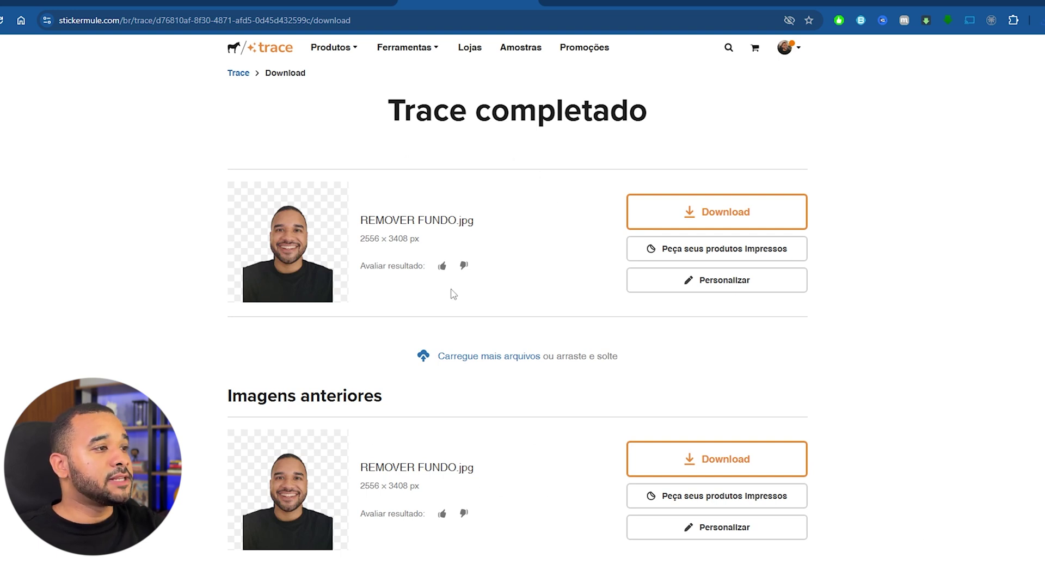
left_click_drag(419, 240, 361, 240)
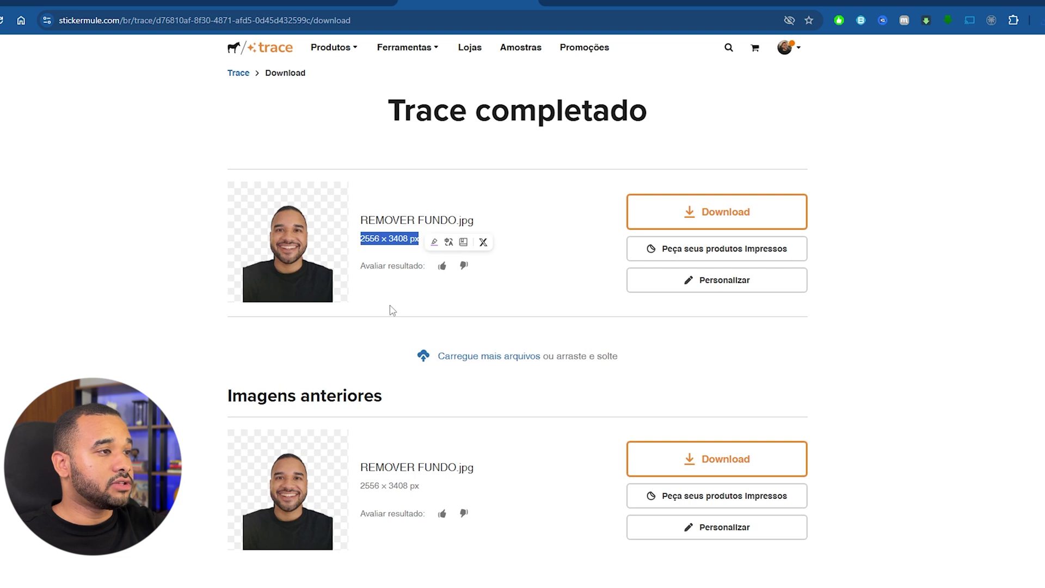
left_click(348, 250)
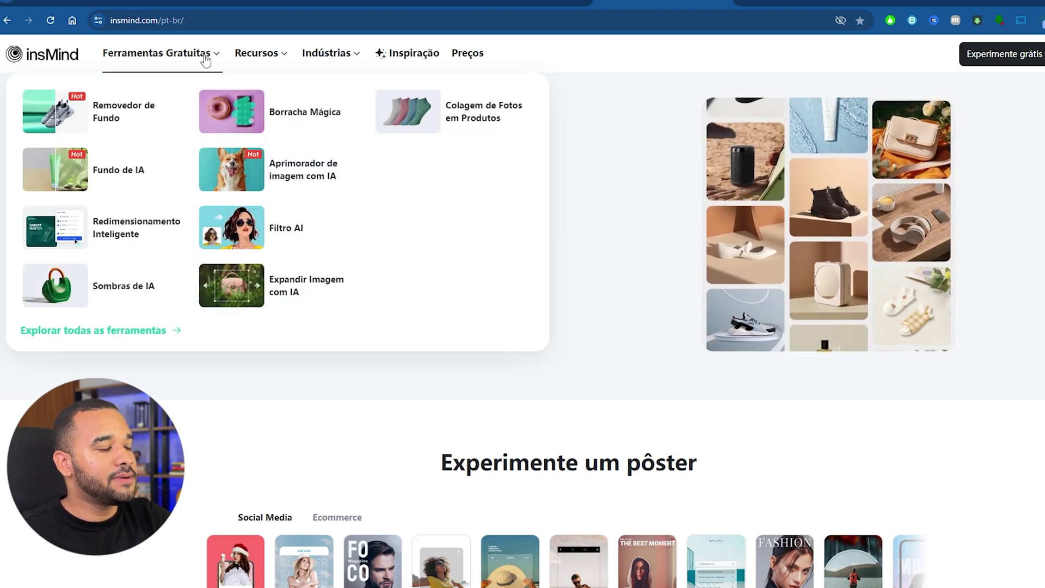
mouse_move(161, 53)
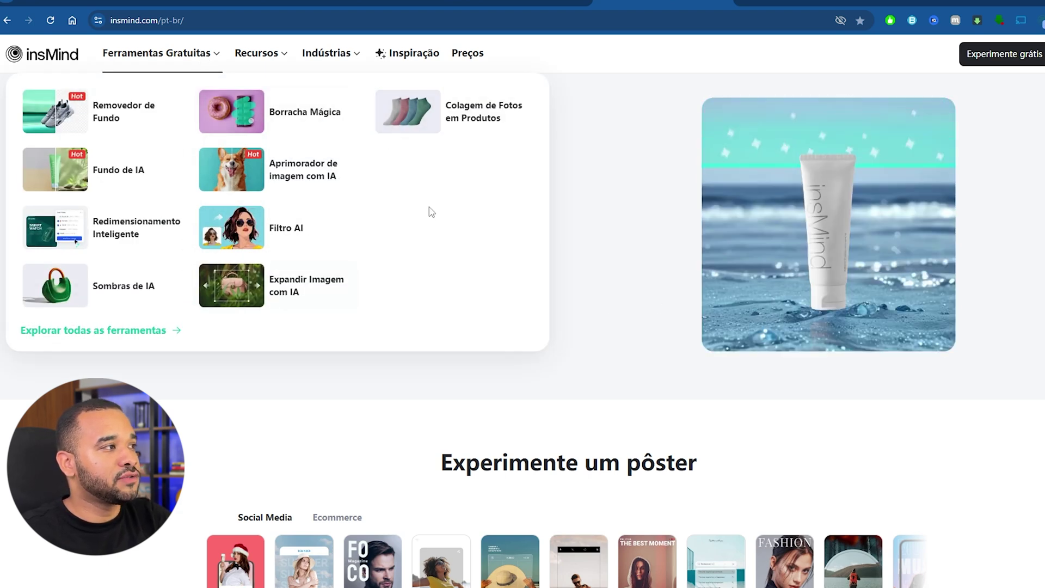
Upload the REMOVER FUNDO portrait to insMind's Removedor de Fundo tool
left_click(131, 111)
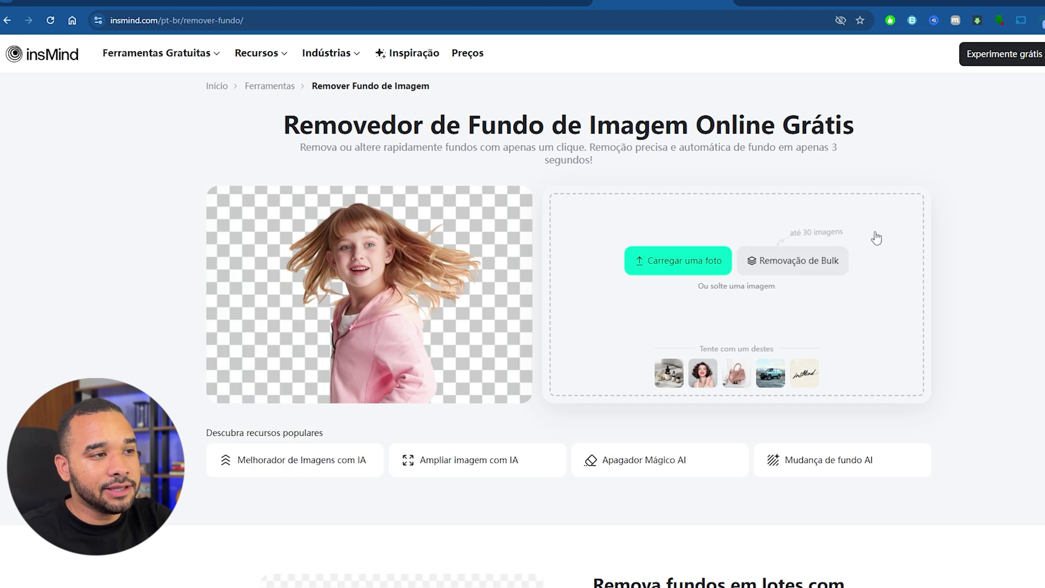
left_click(684, 254)
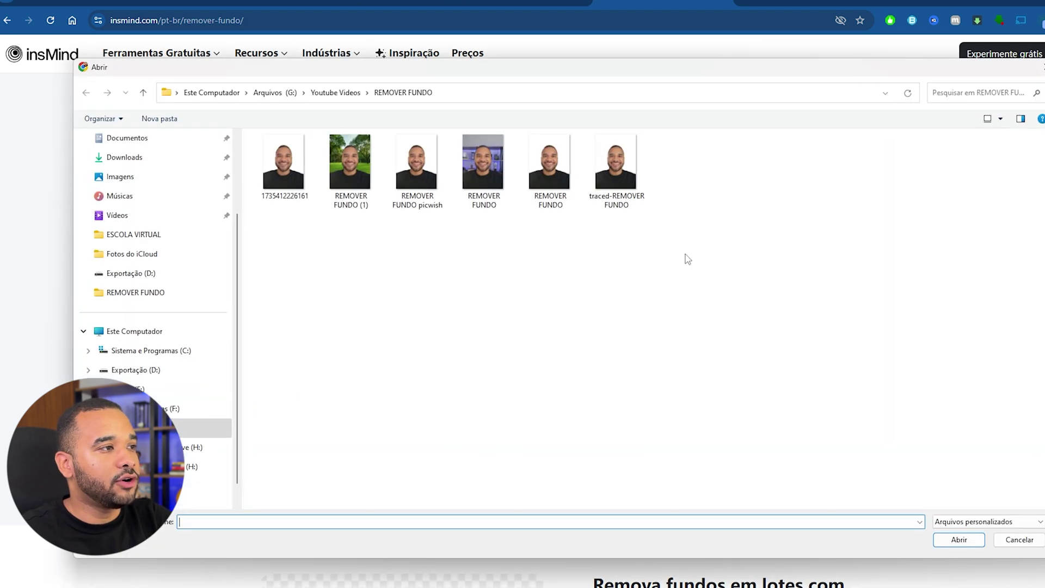
left_click(504, 185)
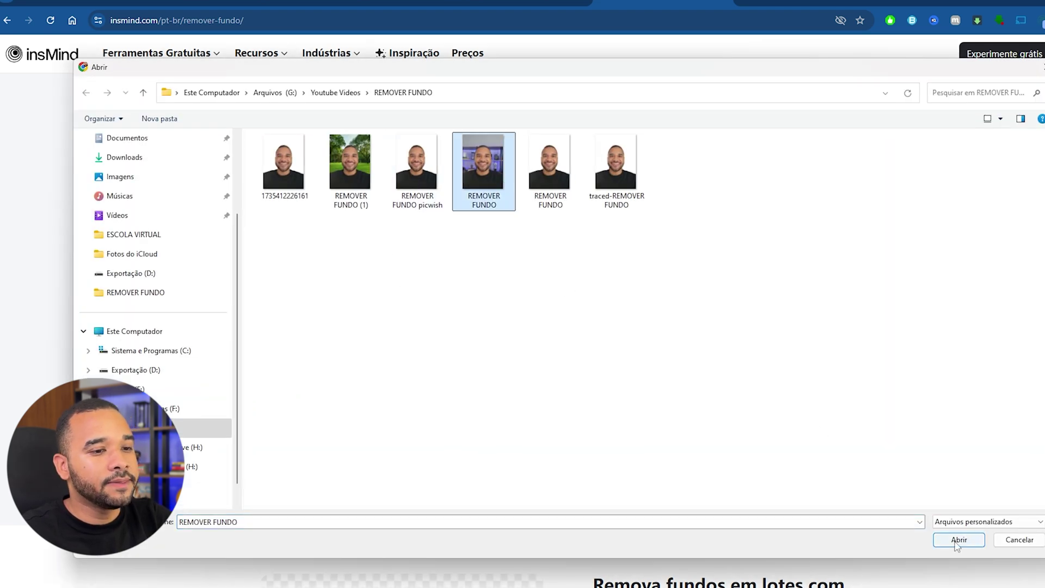
left_click(957, 540)
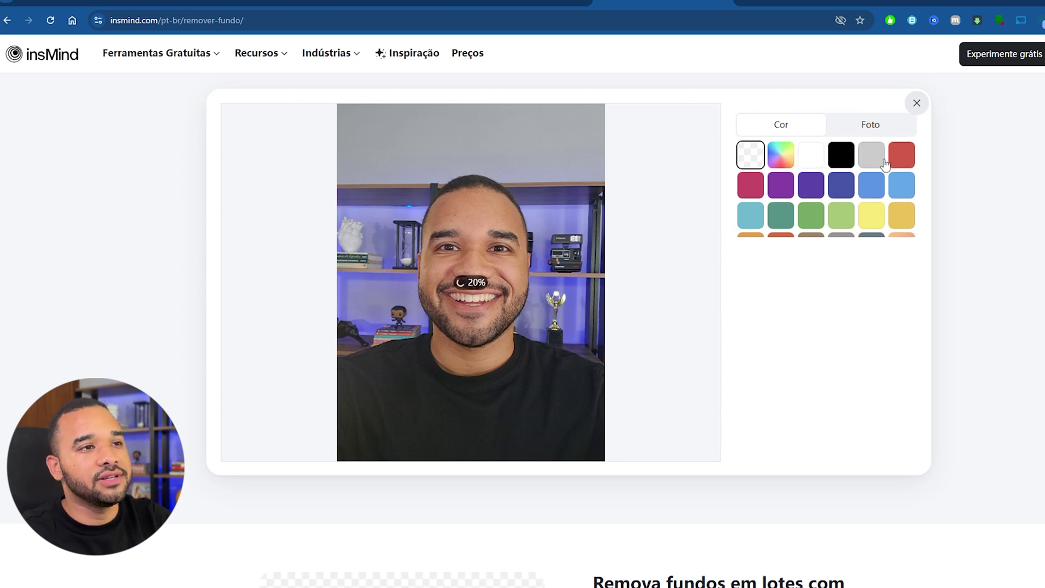
Try grey, curtain and park backdrops, settle on white, and download the 810×1080 standard-size cutout
left_click(865, 125)
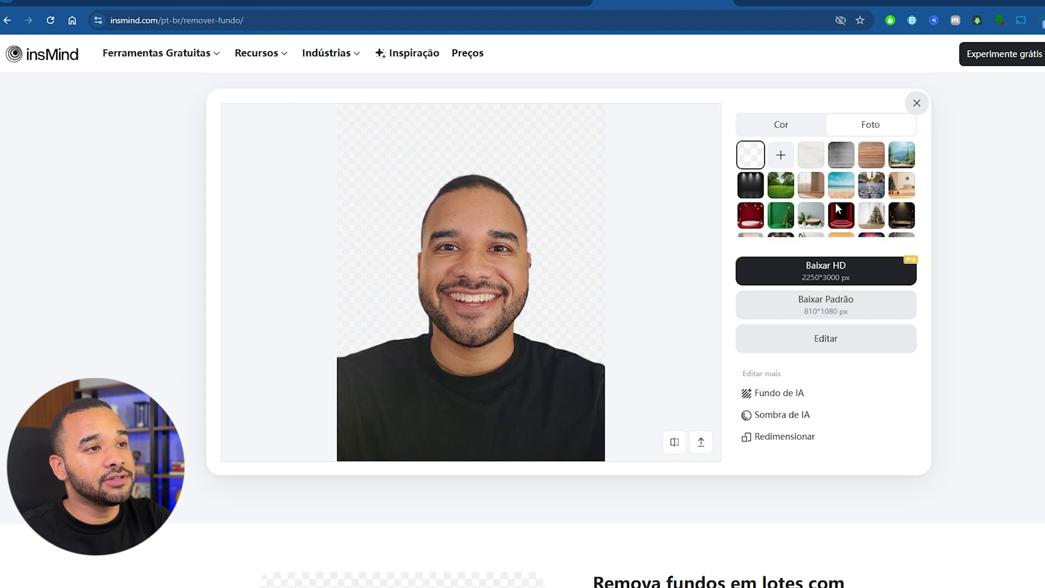
left_click(842, 157)
left_click(811, 188)
left_click(790, 188)
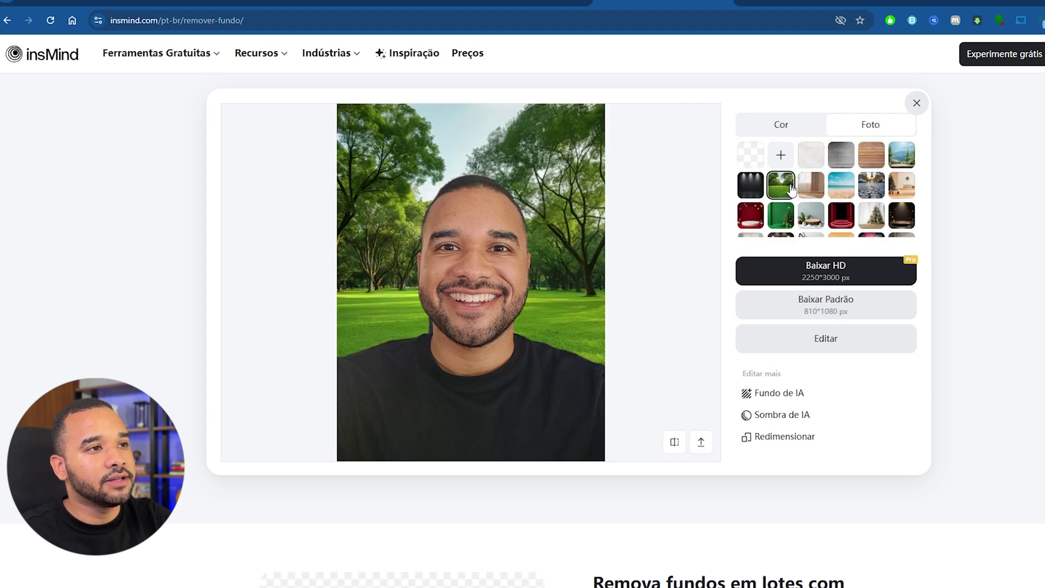
left_click(800, 130)
left_click(811, 160)
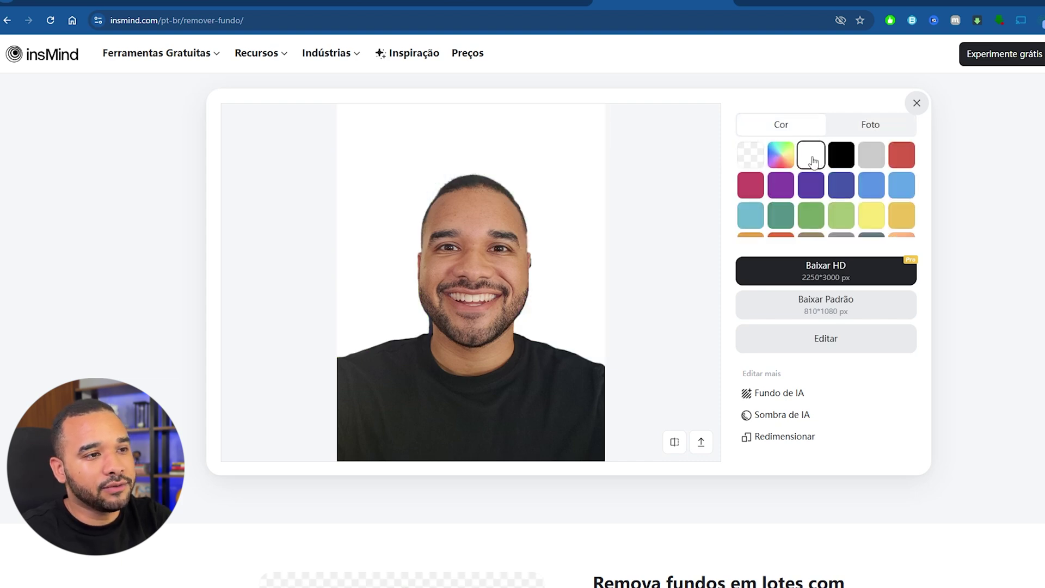
left_click(818, 309)
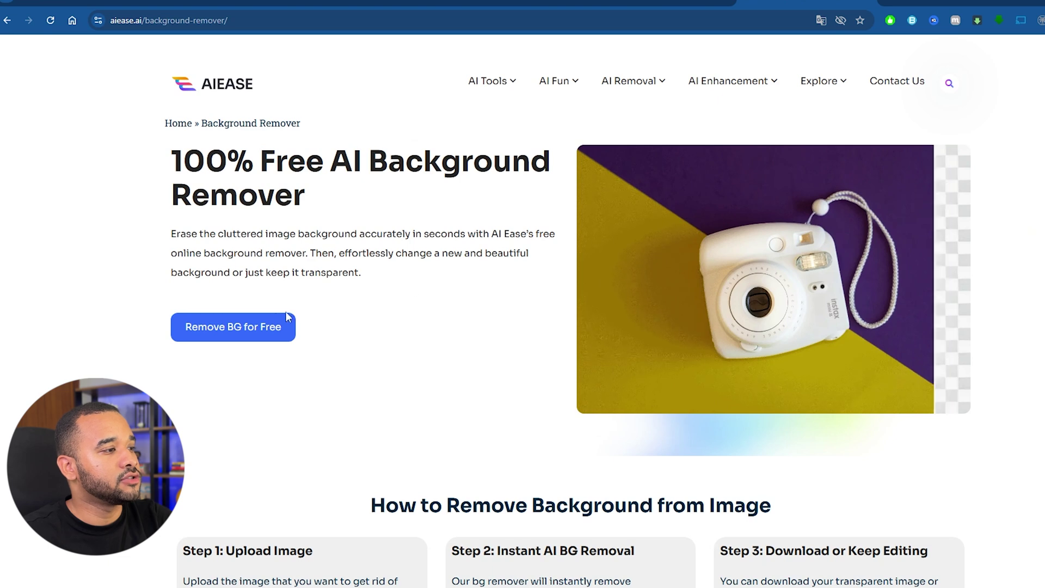
Upload the REMOVER FUNDO portrait to AI Ease's background remover
left_click(261, 324)
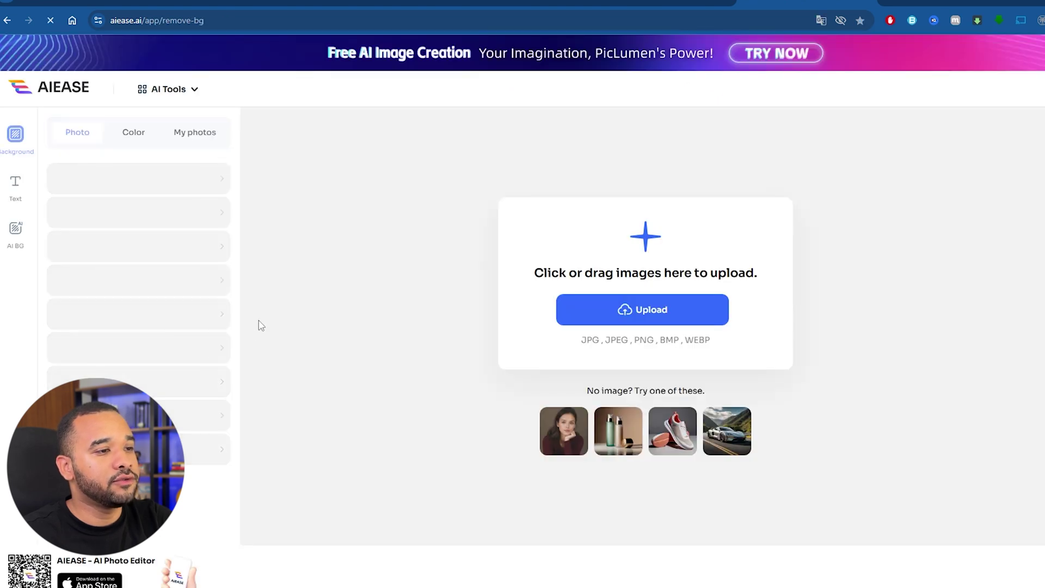
left_click(656, 307)
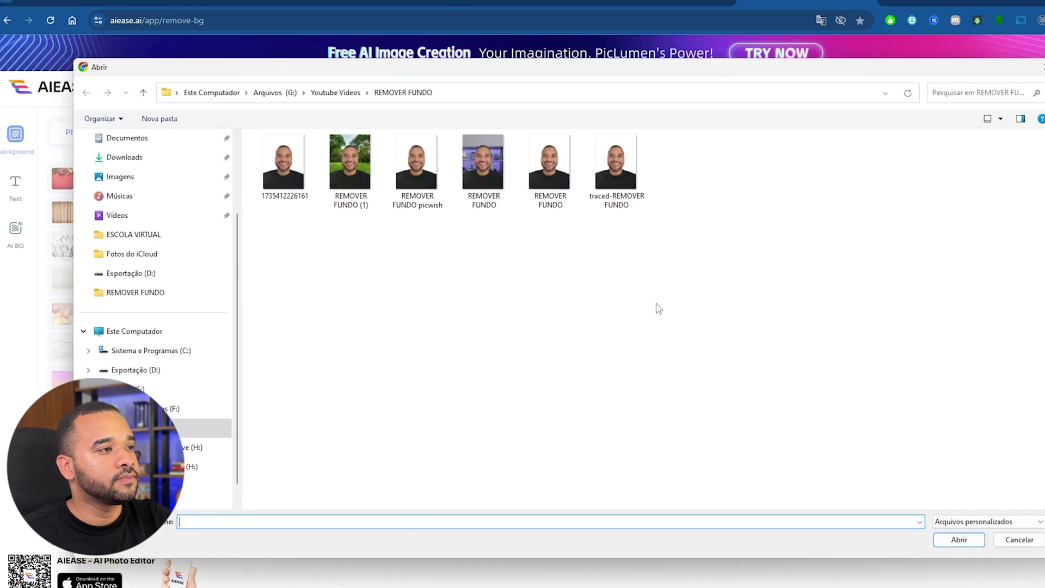
left_click(485, 163)
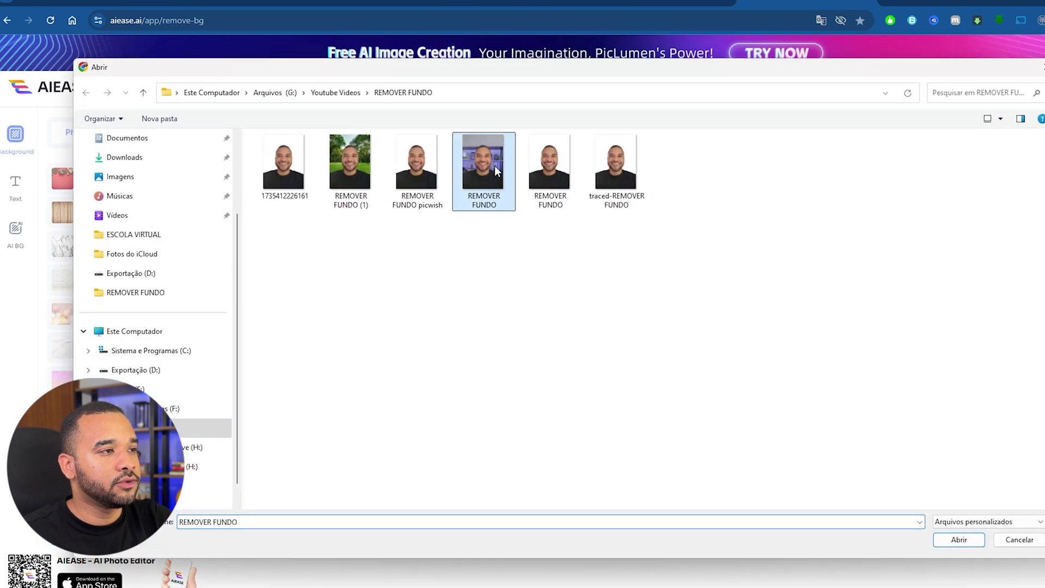
left_click(959, 539)
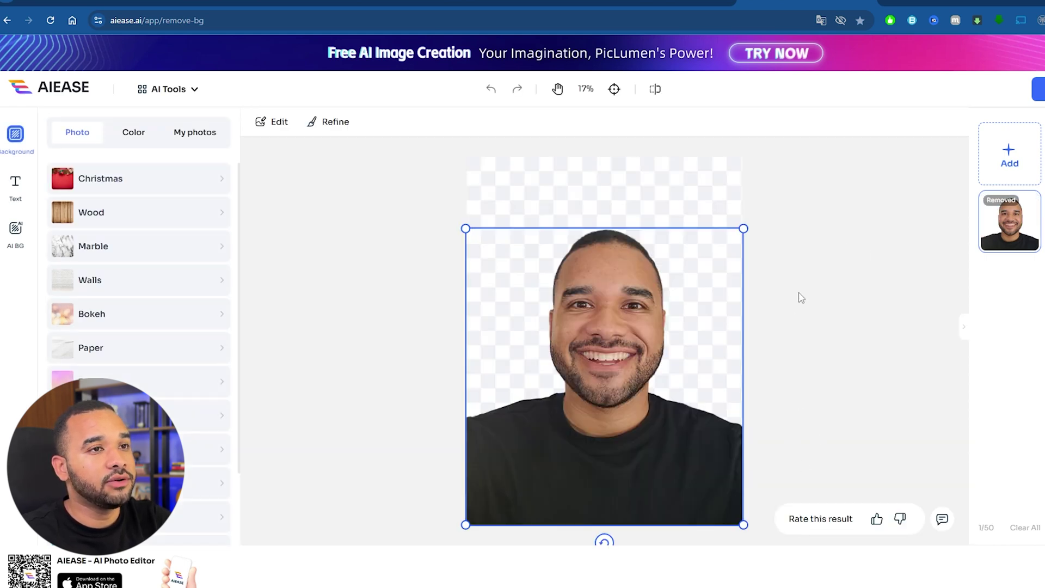
Download only the current cutout, saving it as 1735413263871.png
left_click(1037, 90)
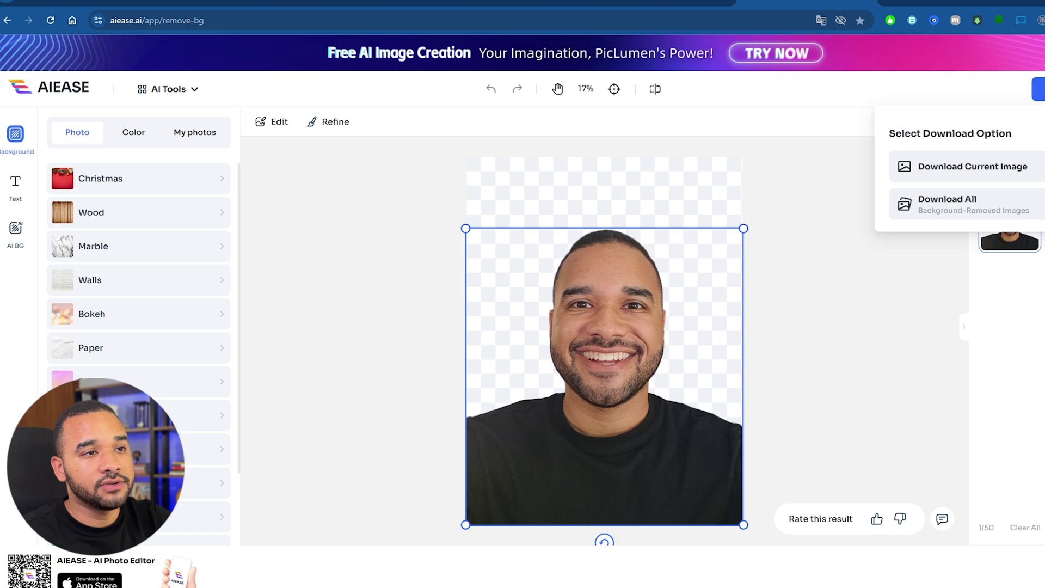
left_click(1030, 166)
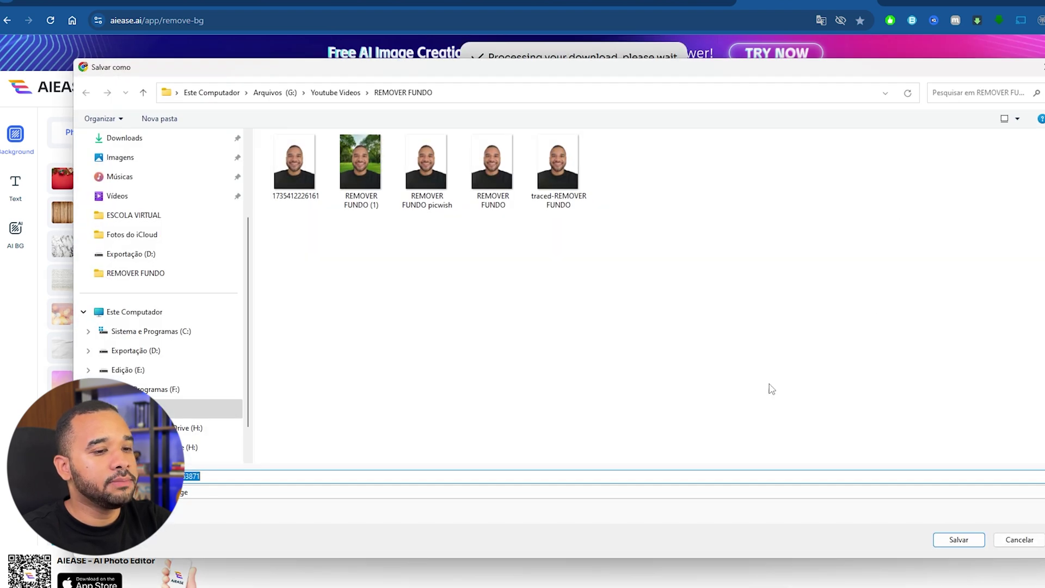
key("Return")
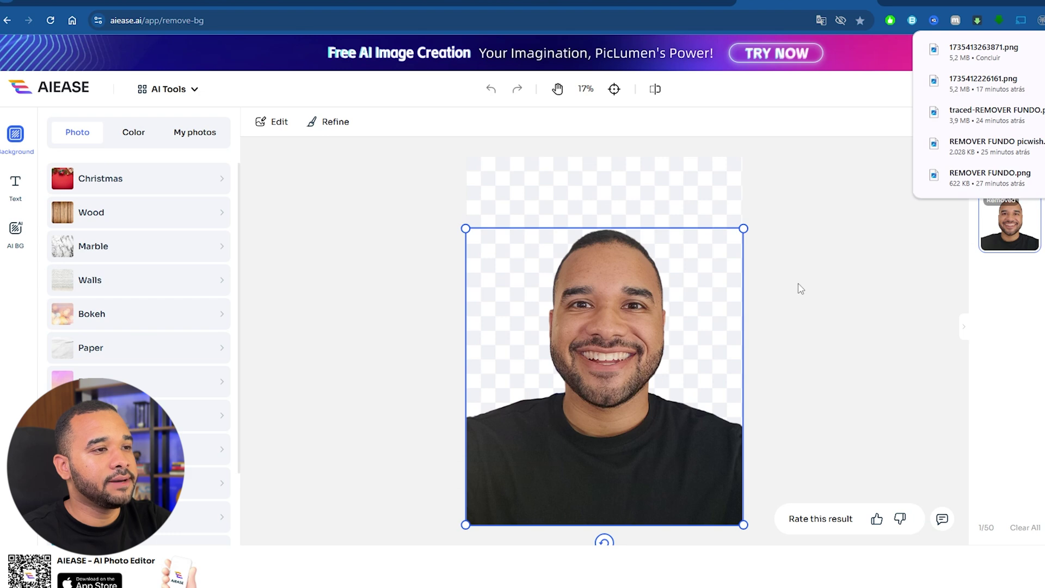
left_click(800, 289)
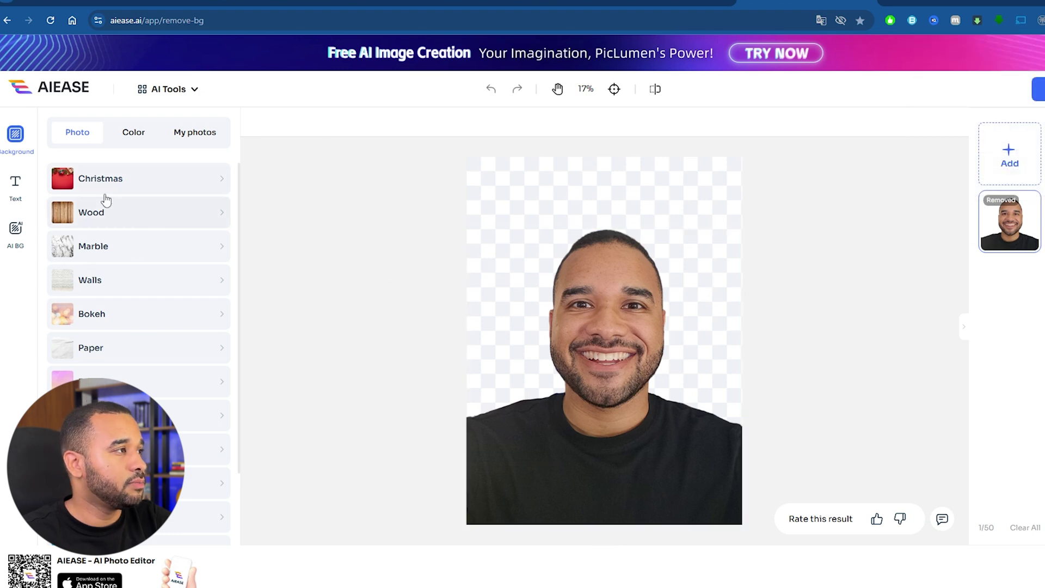
Choose the white swatch under the Color backgrounds for the AI Ease cutout
left_click(136, 134)
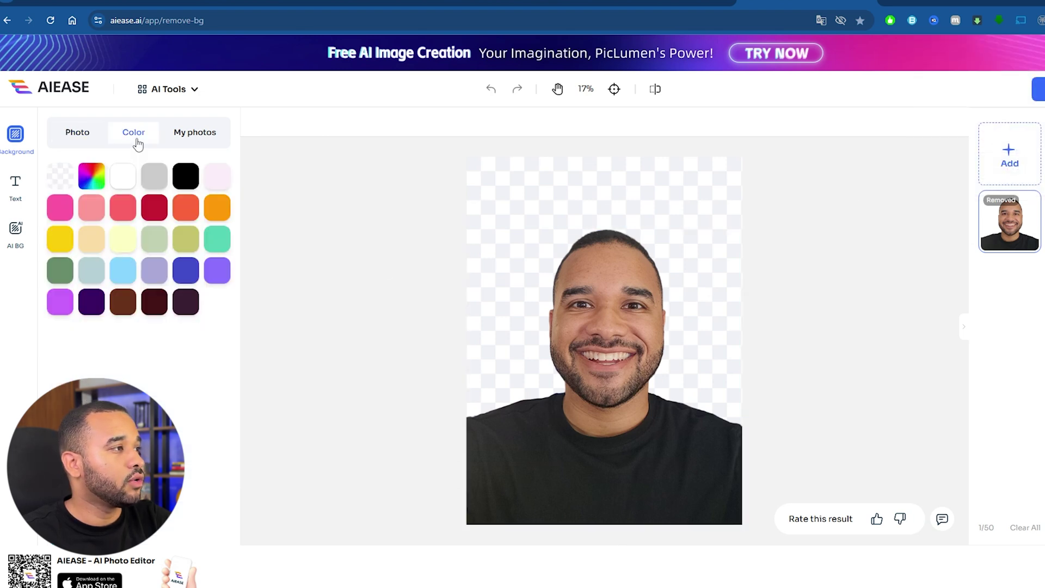
left_click(125, 178)
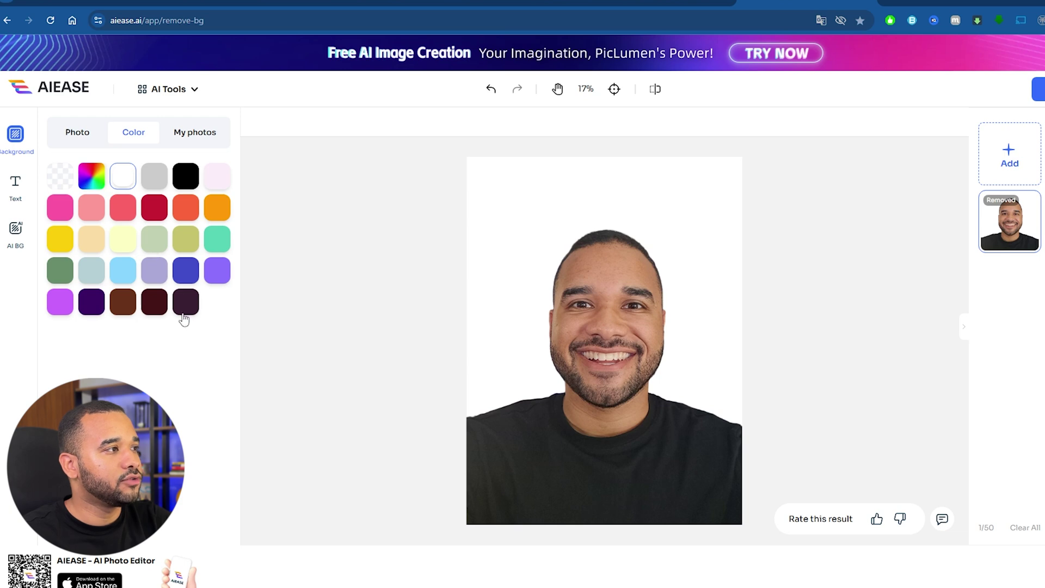